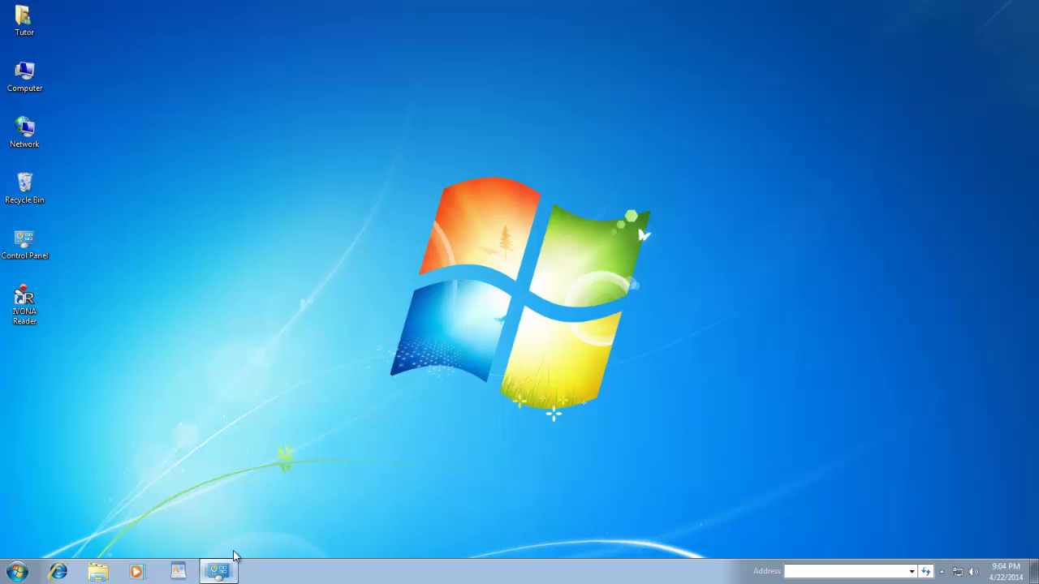
Restore the Ease of Access Center window from the taskbar and close it
{"action": "left_click", "coordinate": [220, 570]}
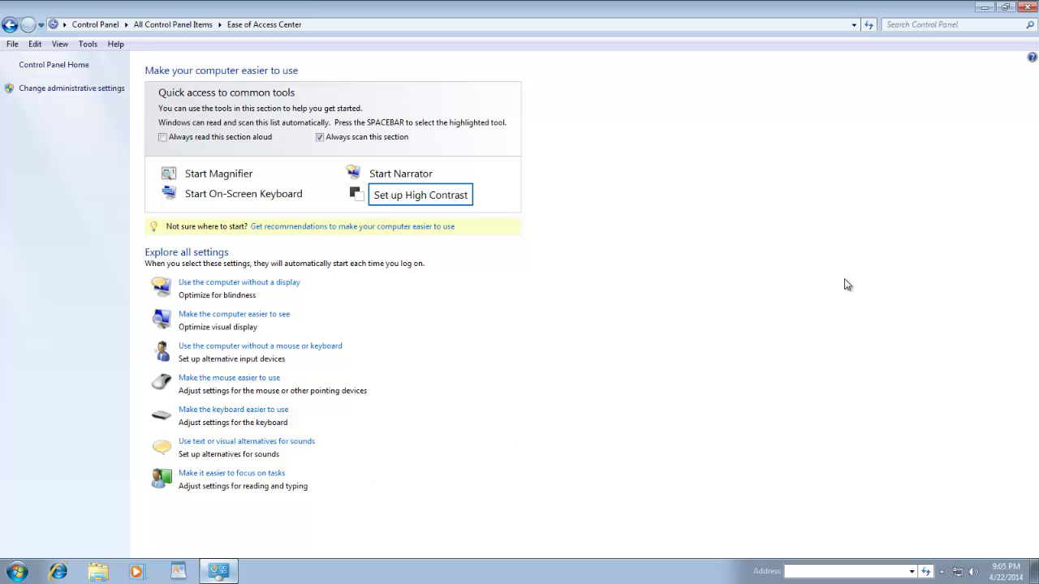
{"action": "left_click", "coordinate": [1027, 7]}
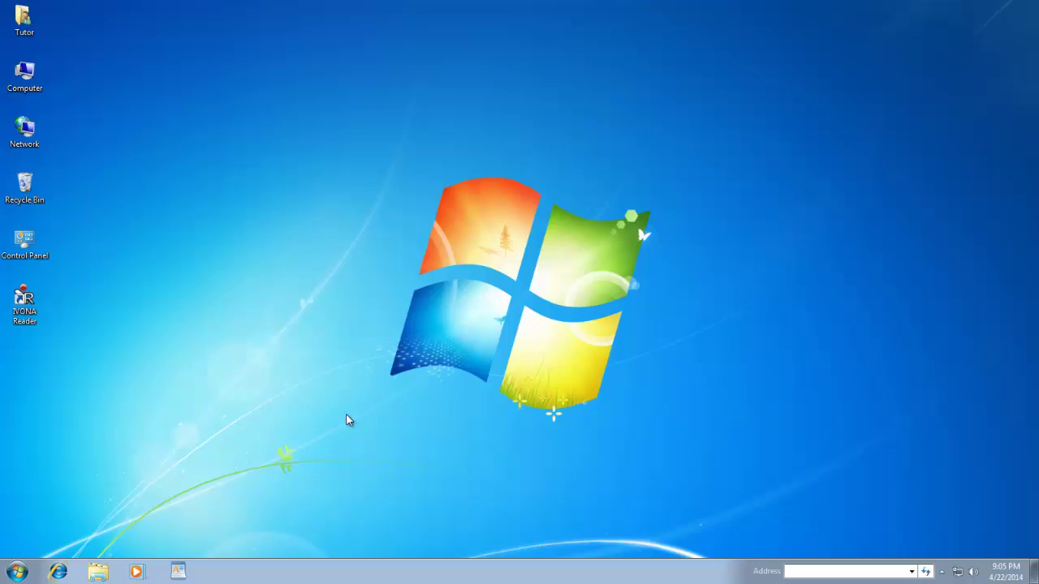
Open Control Panel, set View by to Large icons, and open Ease of Access Center
{"action": "left_click", "coordinate": [16, 572]}
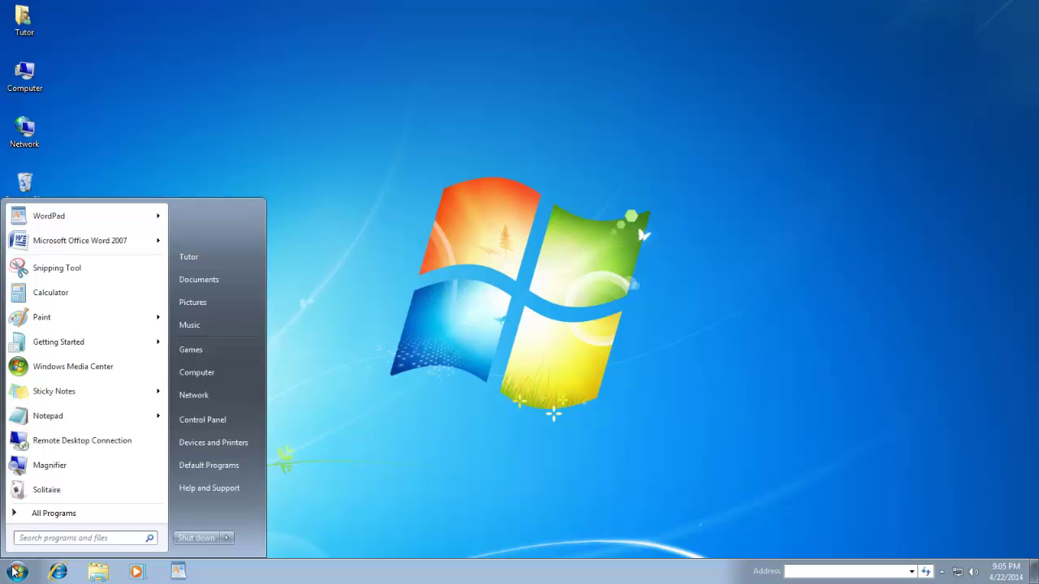
{"action": "left_click", "coordinate": [209, 424]}
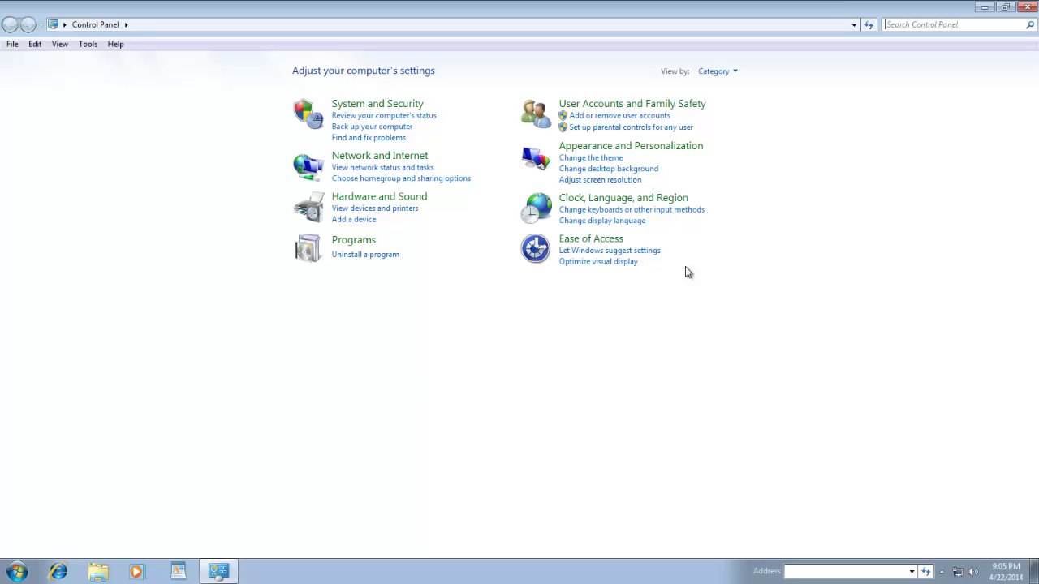
{"action": "left_click", "coordinate": [728, 75]}
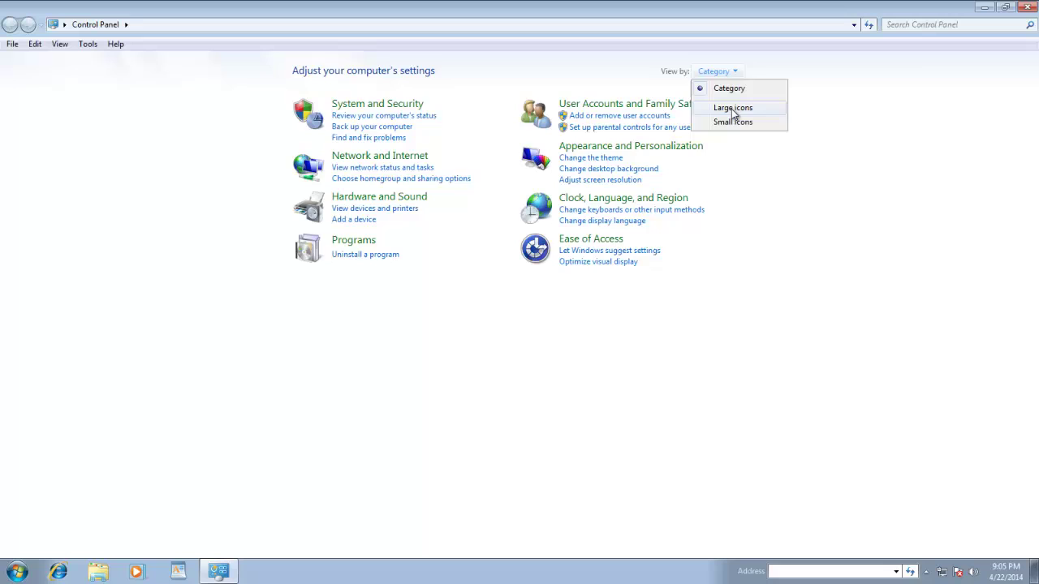
{"action": "left_click", "coordinate": [733, 109]}
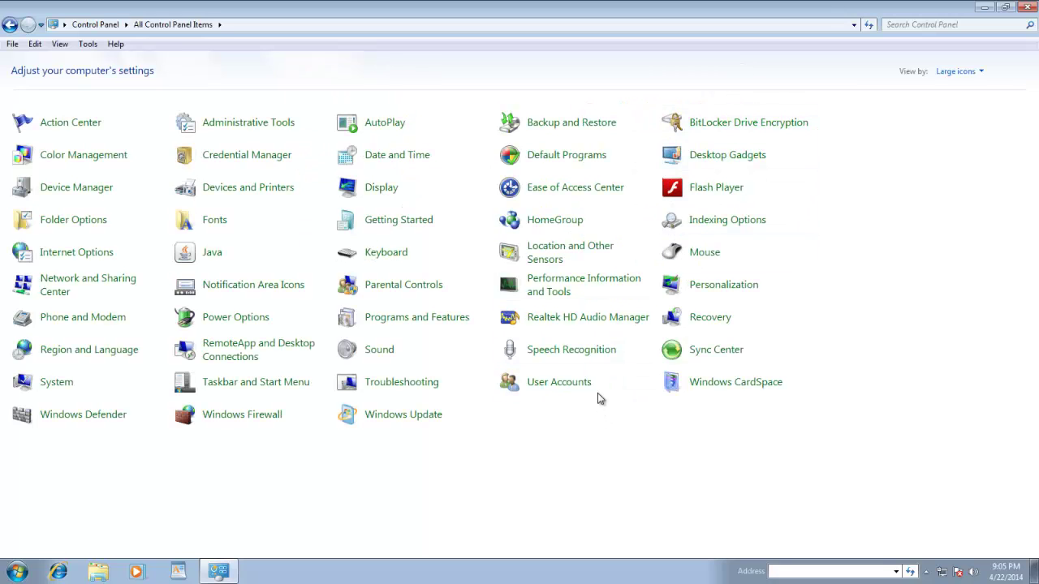
{"action": "left_click", "coordinate": [578, 188]}
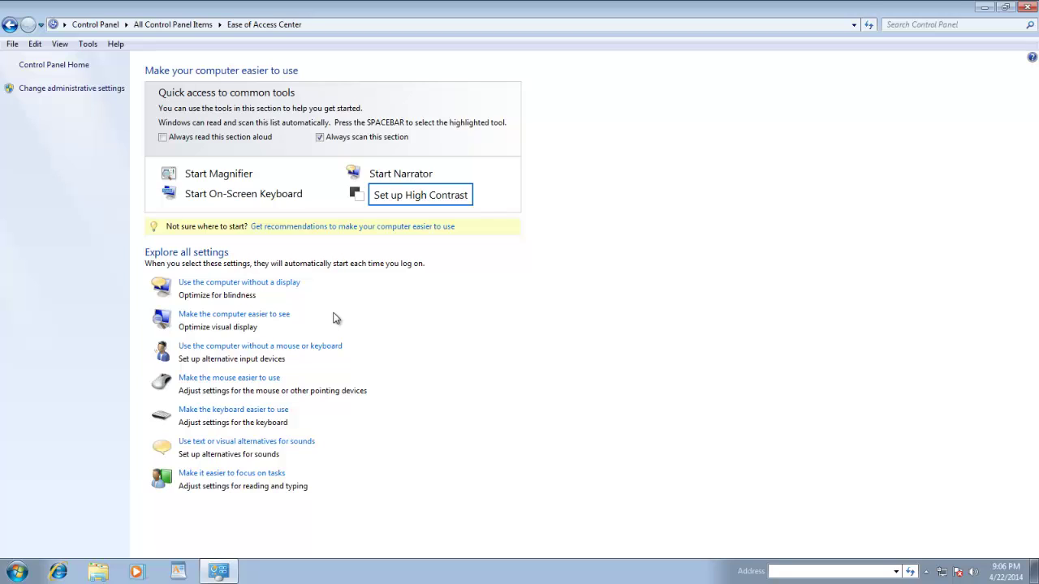
Turn on Sticky Keys in the keyboard ease-of-use settings and confirm with OK
{"action": "left_click", "coordinate": [264, 417]}
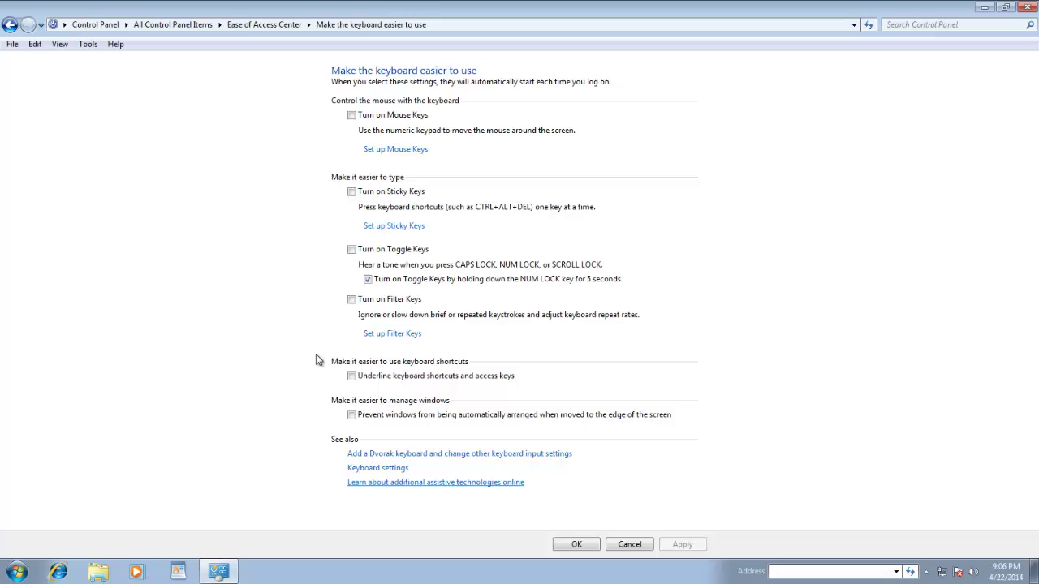
{"action": "left_click", "coordinate": [352, 195]}
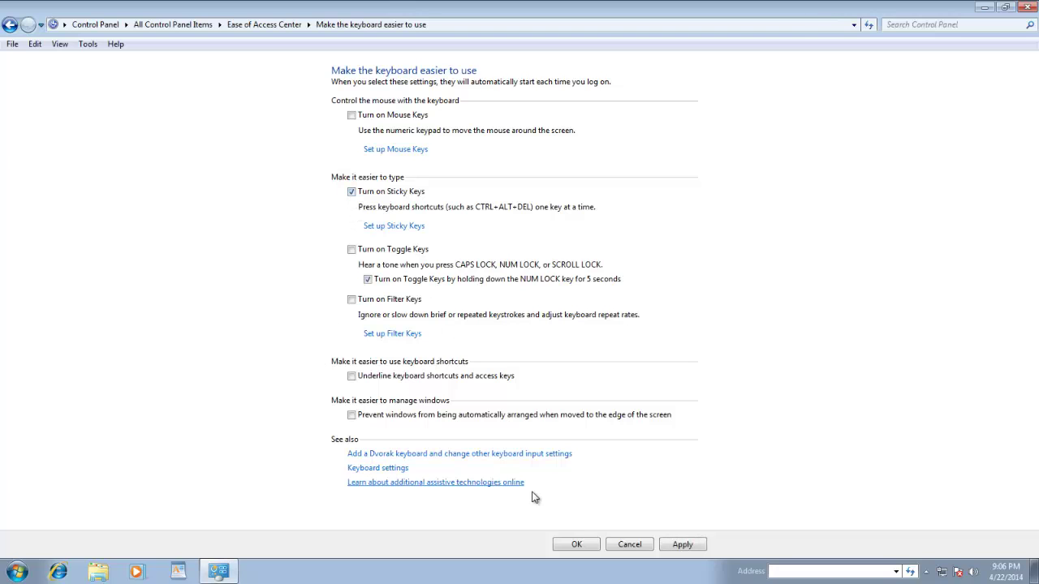
{"action": "left_click", "coordinate": [572, 544]}
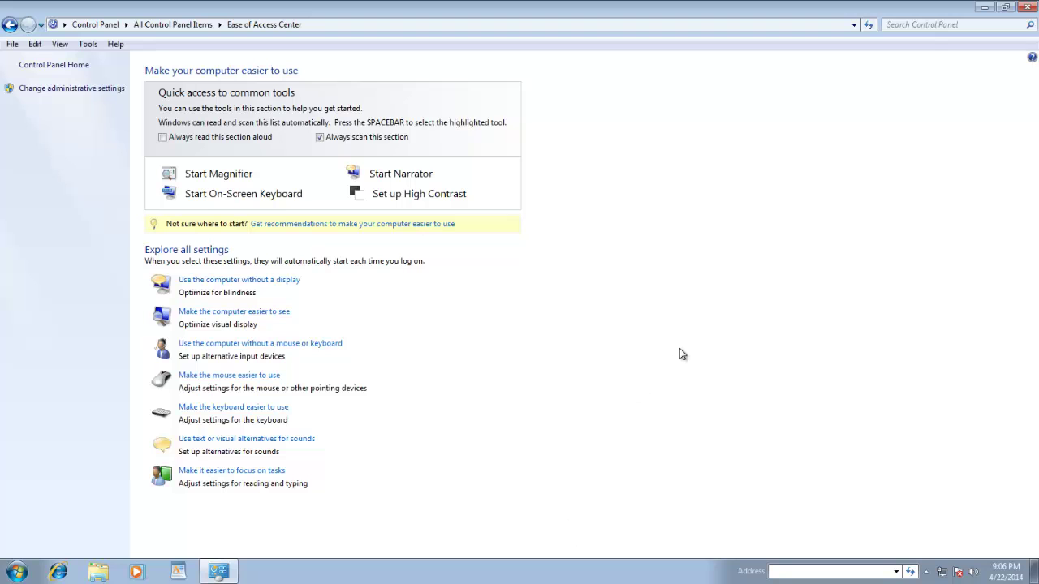
Close Ease of Access Center and move the Sticky Keys icon from hidden icons onto the taskbar
{"action": "left_click", "coordinate": [1025, 8]}
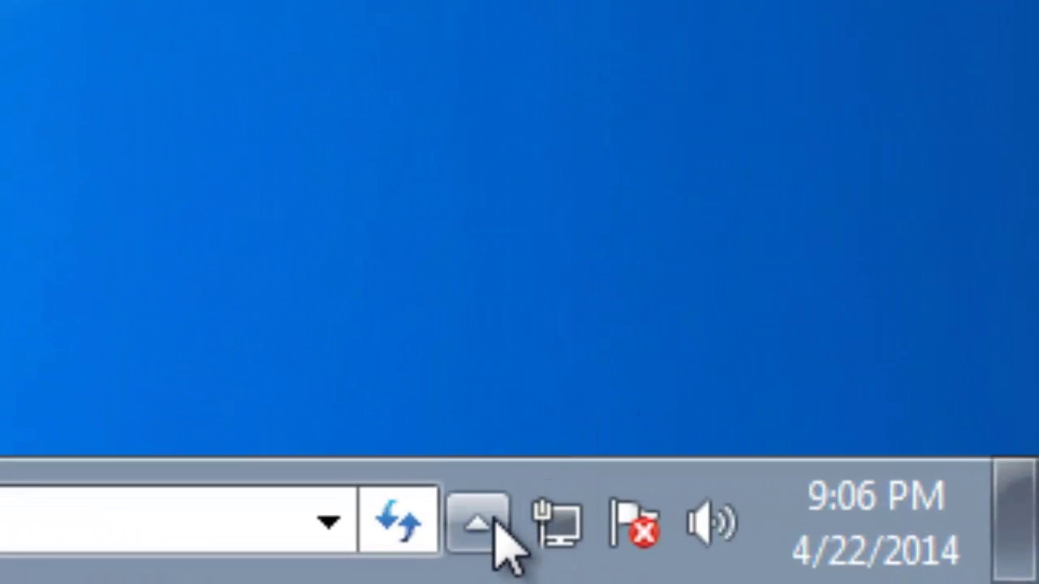
{"action": "left_click", "coordinate": [496, 539]}
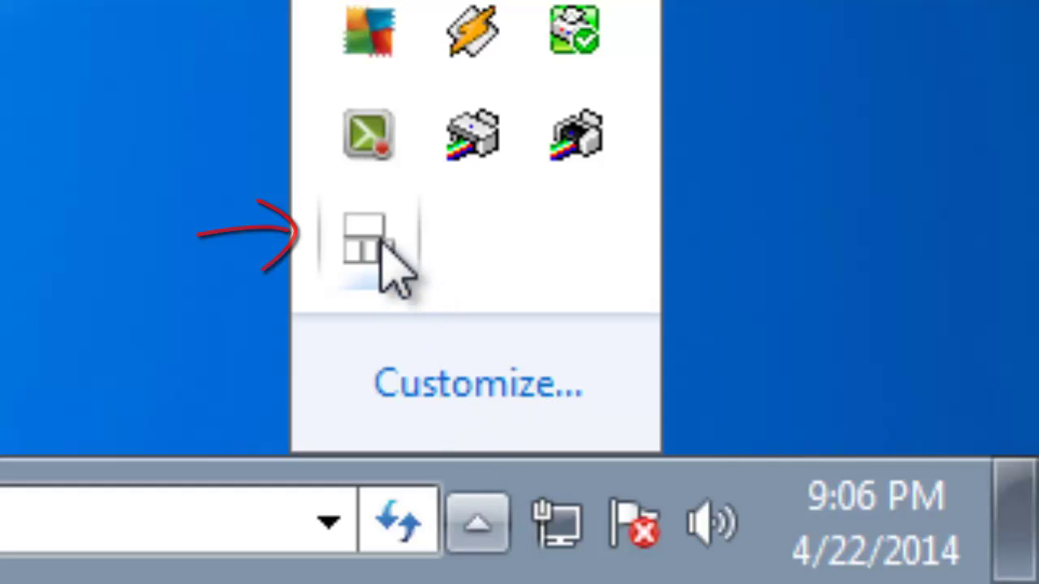
{"action": "left_click_drag", "start_coordinate": [526, 532], "coordinate": [536, 536]}
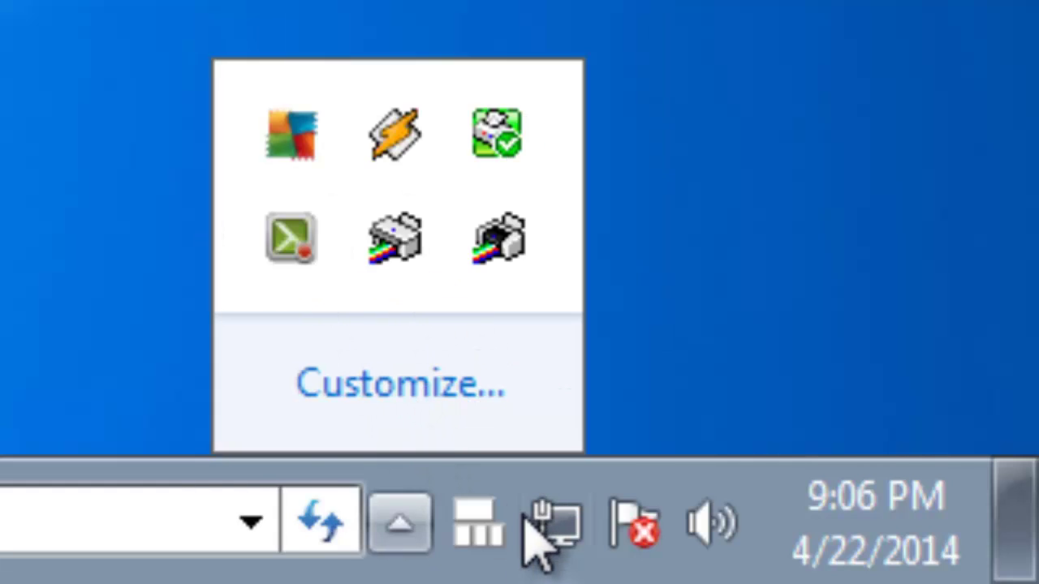
{"action": "left_click", "coordinate": [711, 264]}
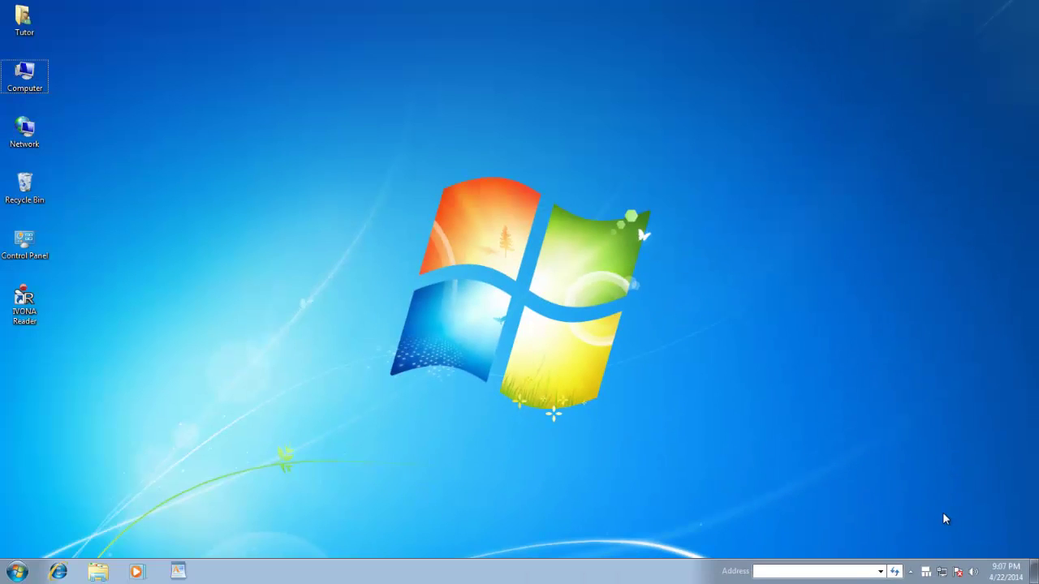
Launch WordPad from Start > All Programs > Accessories
{"action": "left_click", "coordinate": [16, 572]}
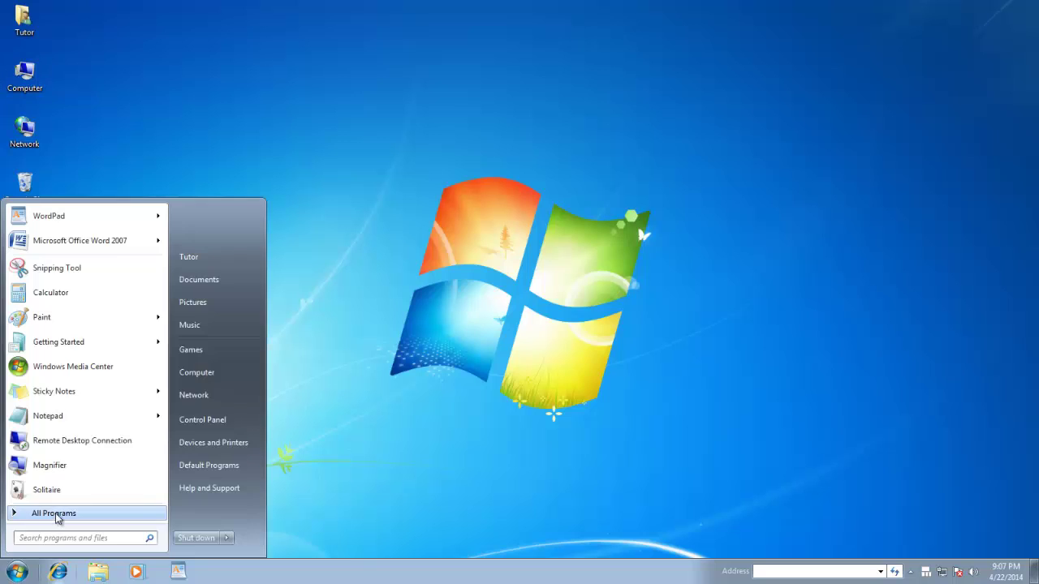
{"action": "left_click", "coordinate": [57, 519]}
{"action": "left_click", "coordinate": [40, 350]}
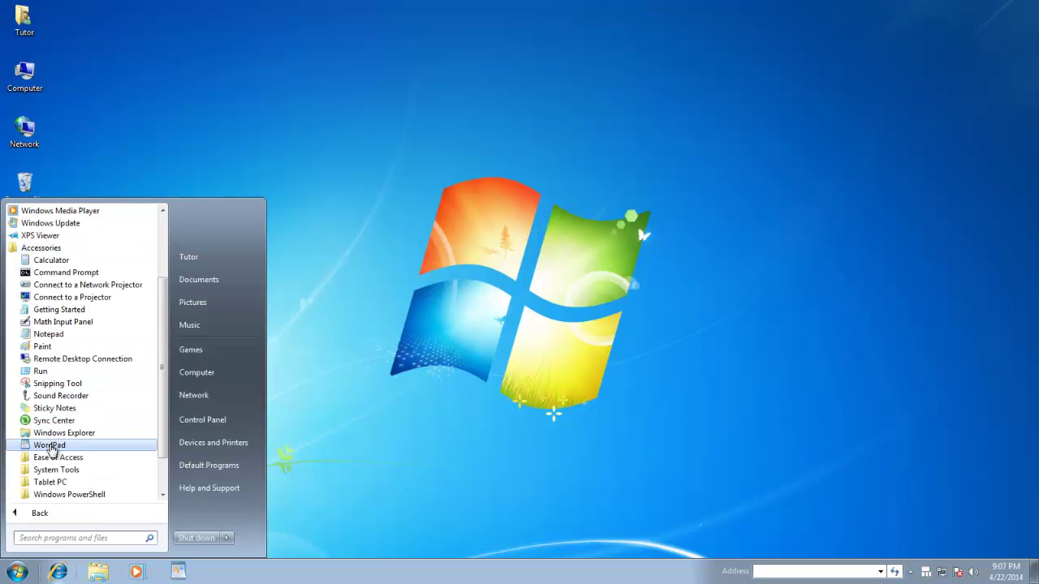
{"action": "left_click", "coordinate": [50, 445]}
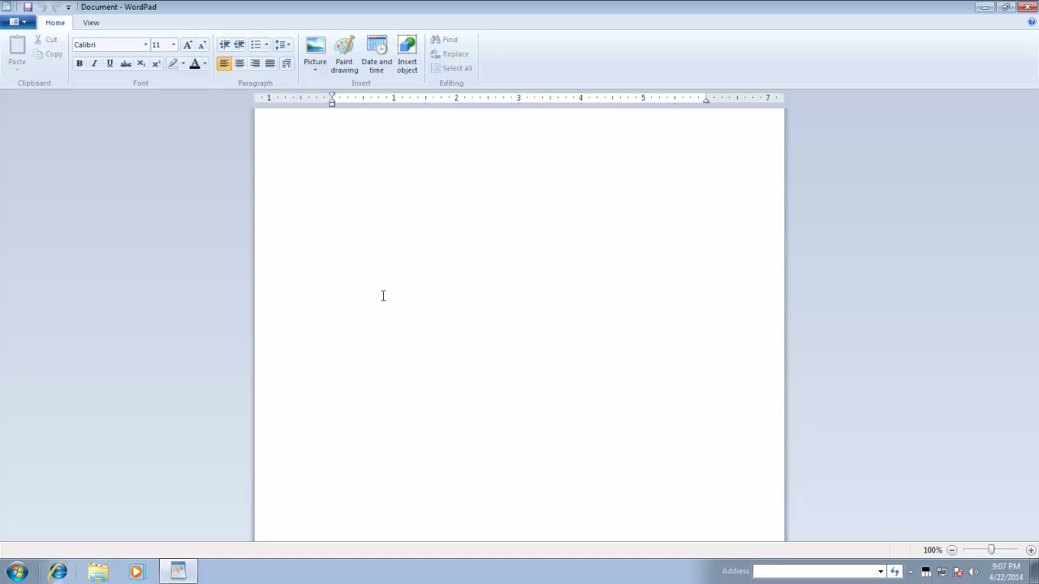
Type 'Microsoft Wordpad Lesson' into the blank WordPad document
{"action": "type", "text": "M"}
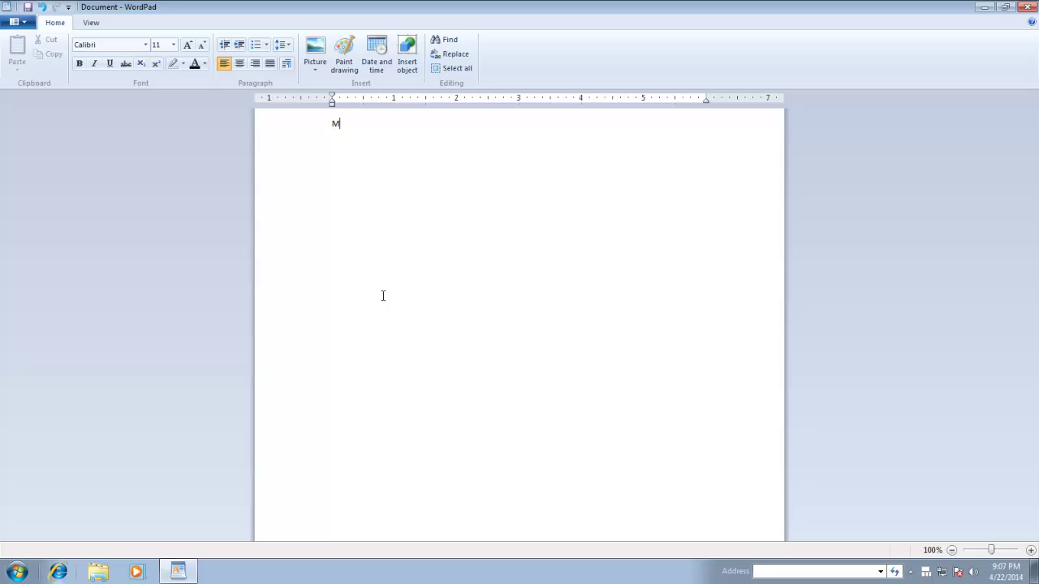
{"action": "type", "text": "icr"}
{"action": "type", "text": "osoft "}
{"action": "type", "text": "Word"}
{"action": "type", "text": "pad "}
{"action": "type", "text": "L"}
{"action": "type", "text": "esson"}
Bring up Save As with Ctrl+S, cancel it, and minimize WordPad
{"action": "key", "text": "ctrl+s"}
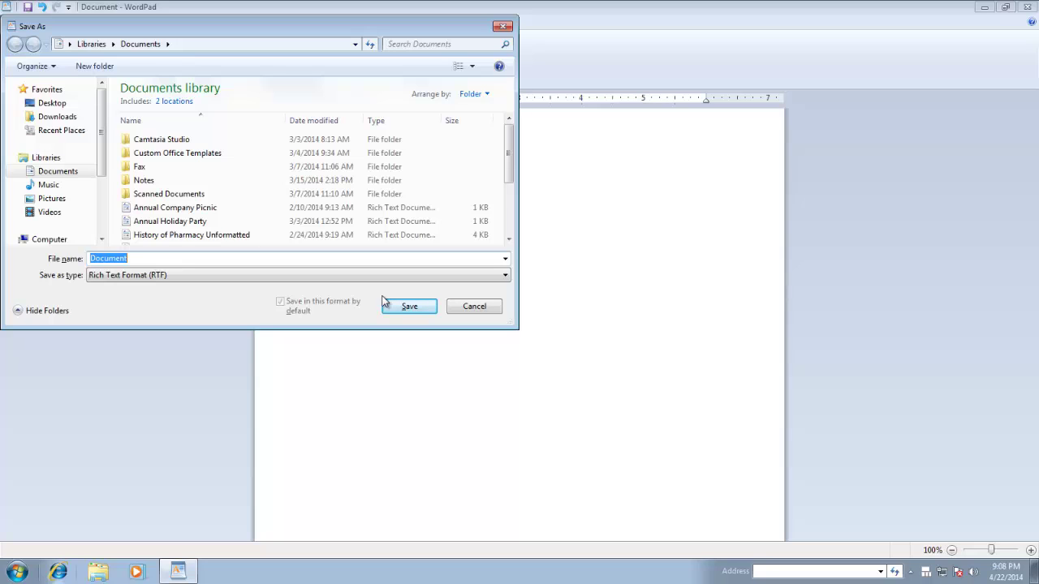
{"action": "left_click", "coordinate": [474, 307]}
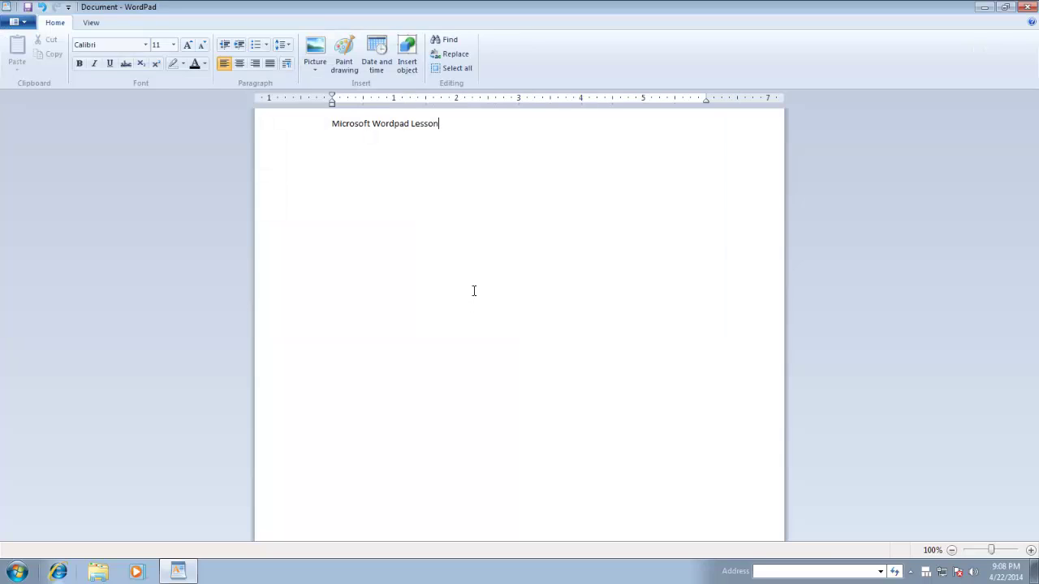
{"action": "left_click", "coordinate": [985, 7]}
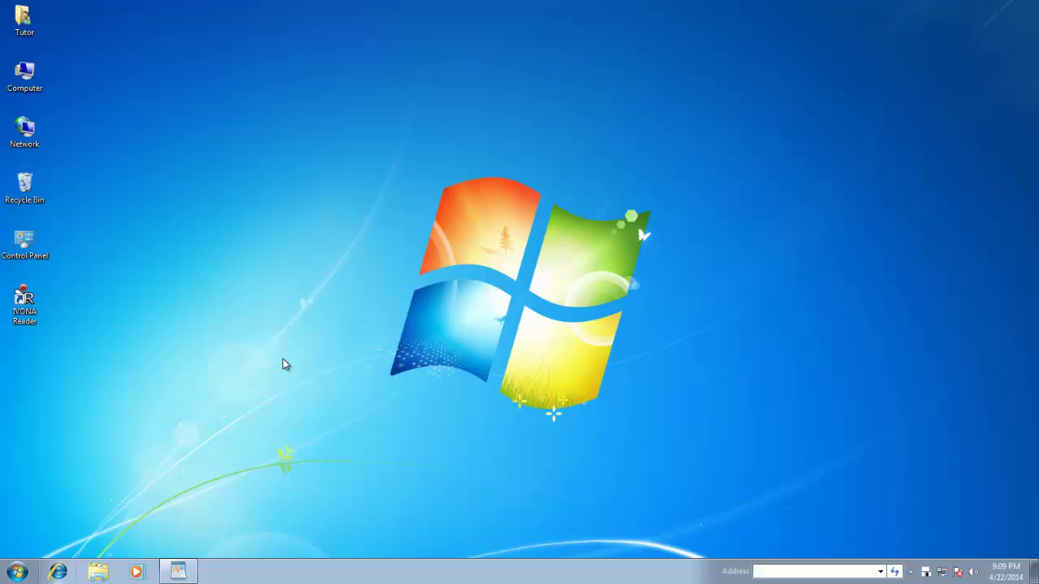
Open and dismiss the Run box, then restore WordPad and close it with Don't Save
{"action": "key", "text": "super+r"}
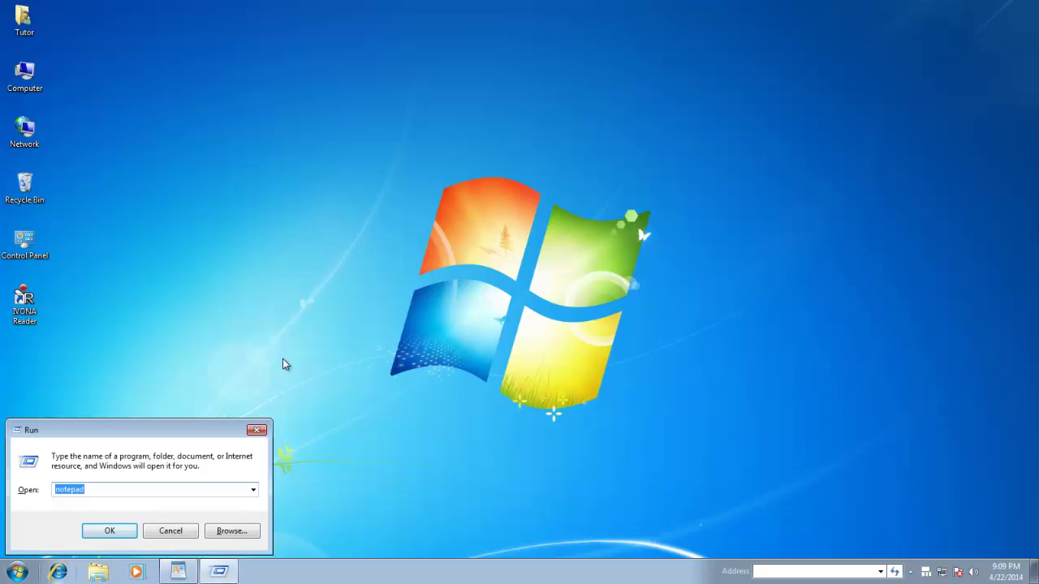
{"action": "left_click", "coordinate": [257, 430]}
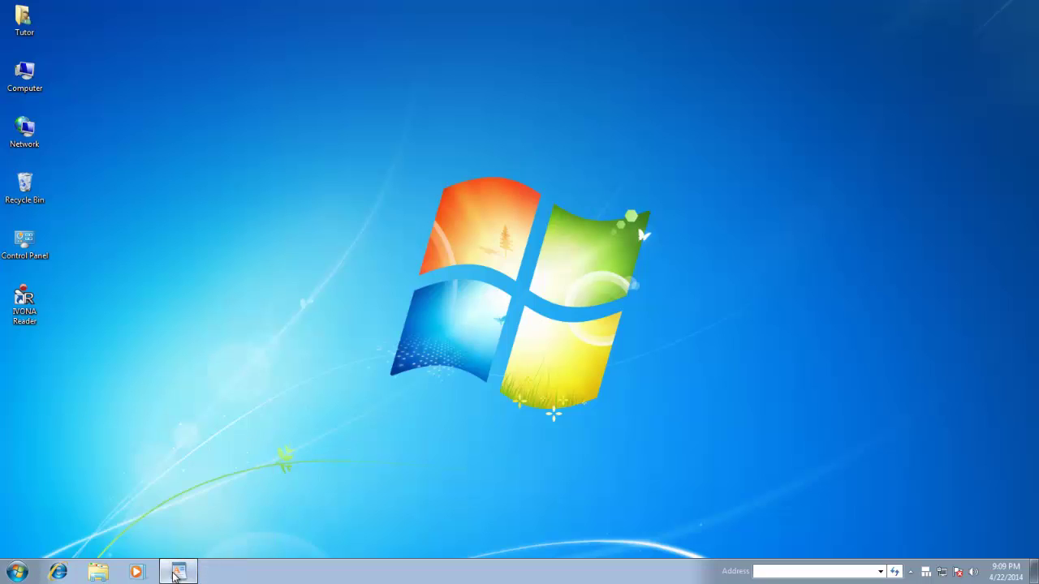
{"action": "left_click", "coordinate": [175, 570]}
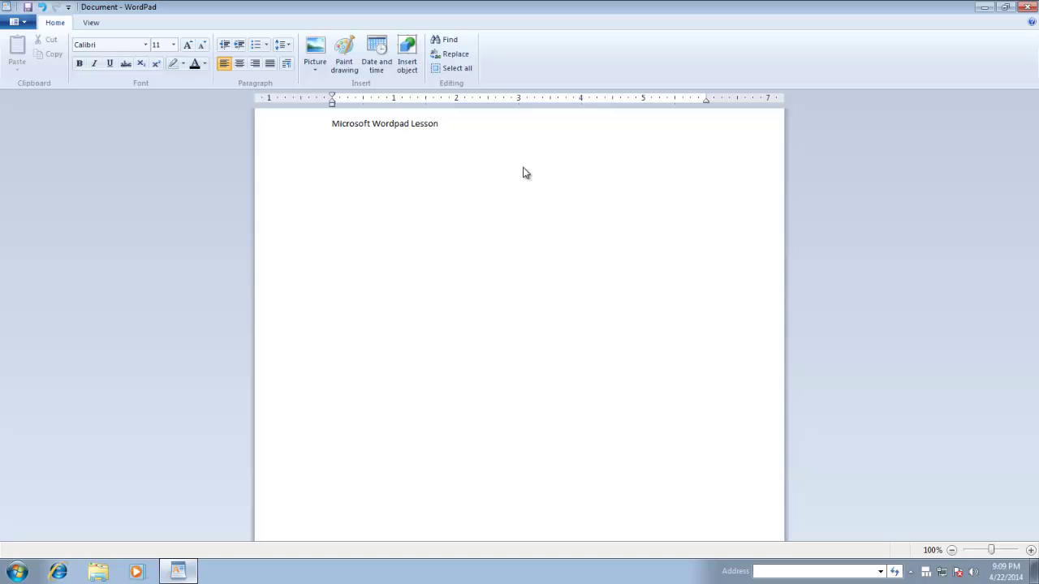
{"action": "left_click", "coordinate": [1027, 7]}
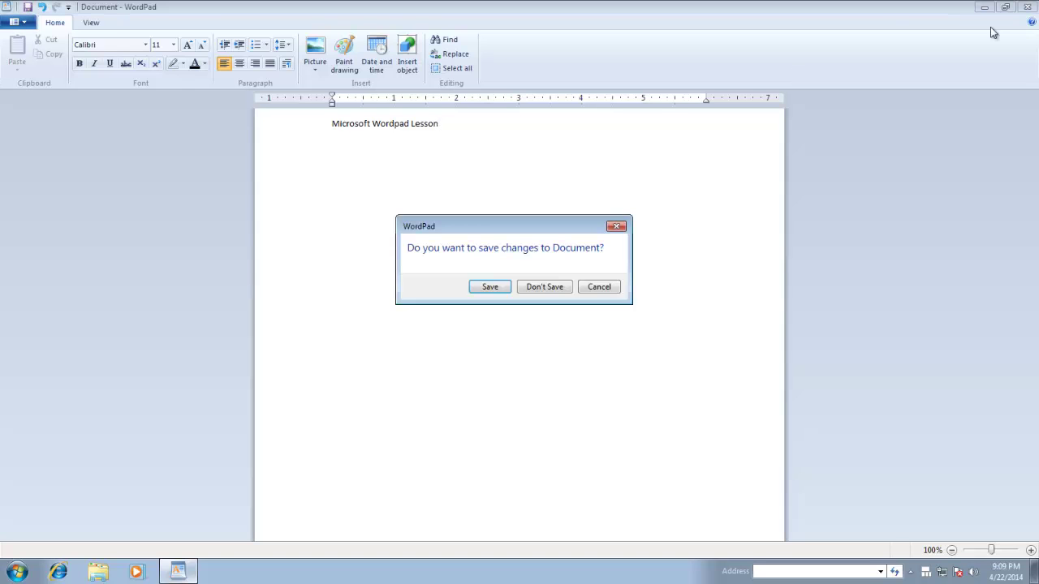
{"action": "left_click", "coordinate": [550, 288]}
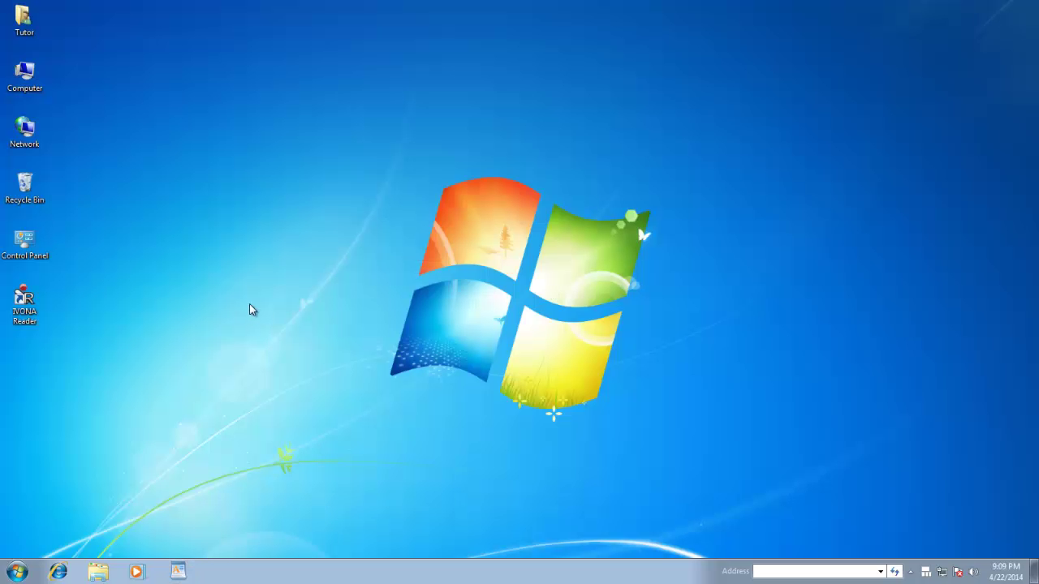
Open the Documents library from the Start menu
{"action": "left_click", "coordinate": [15, 570]}
{"action": "left_click", "coordinate": [209, 283]}
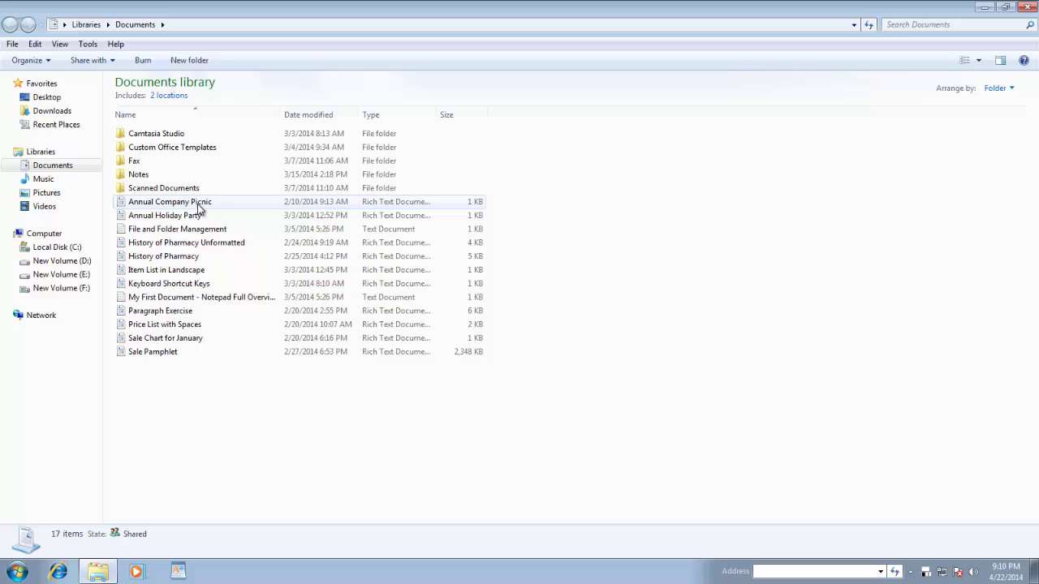
Ctrl-select five files, from Annual Company Picnic through Sale Chart for January
{"action": "left_click", "coordinate": [200, 203]}
{"action": "left_click", "coordinate": [205, 230], "text": "ctrl"}
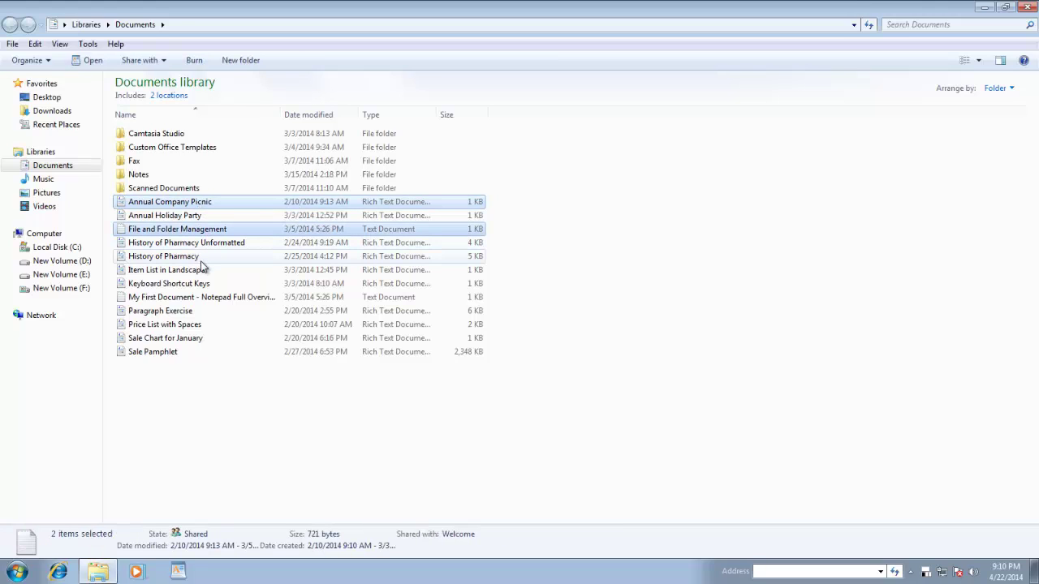
{"action": "left_click", "coordinate": [199, 258], "text": "ctrl"}
{"action": "left_click", "coordinate": [208, 297], "text": "ctrl"}
{"action": "left_click", "coordinate": [183, 340], "text": "ctrl"}
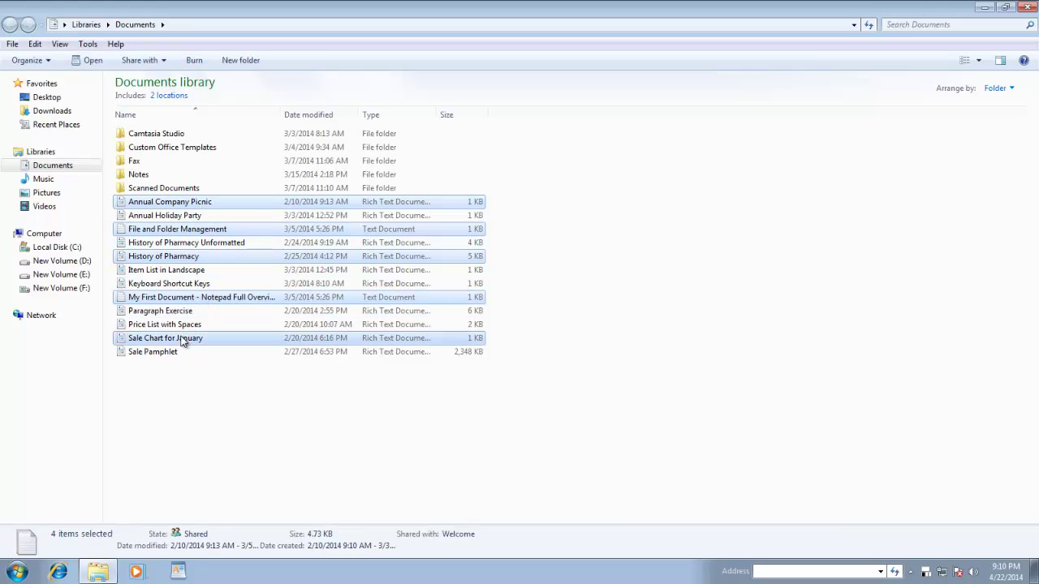
Clear the selection, then Shift-select Annual Company Picnic down to Price List with Spaces
{"action": "left_click", "coordinate": [218, 366]}
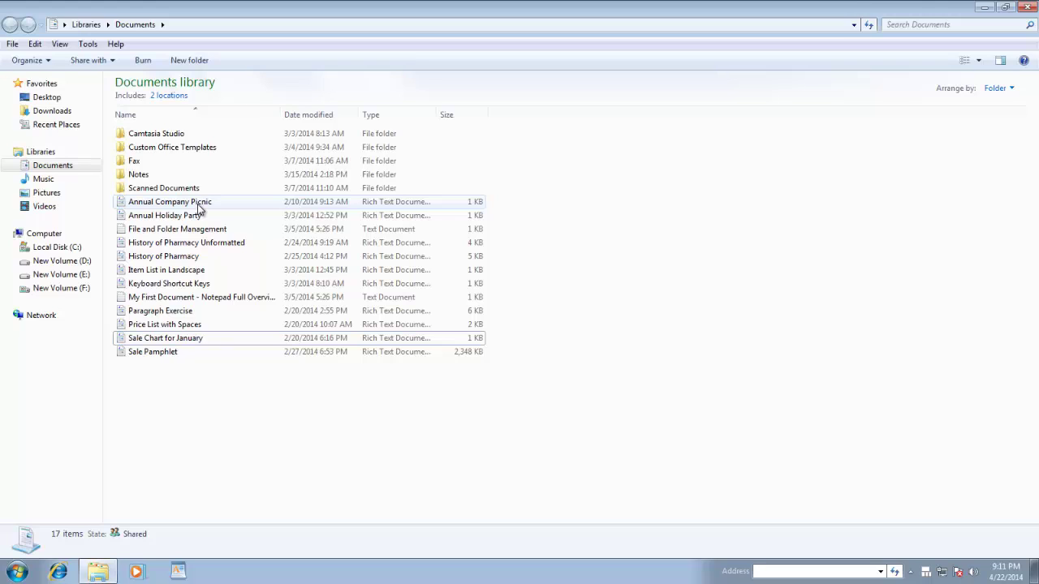
{"action": "left_click", "coordinate": [198, 208]}
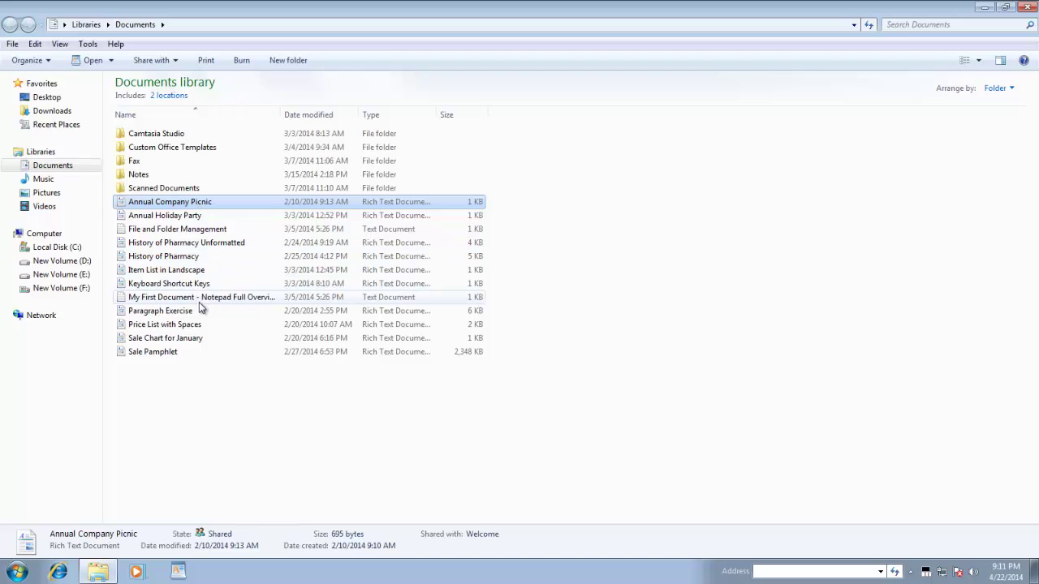
{"action": "left_click", "coordinate": [193, 327], "text": "shift"}
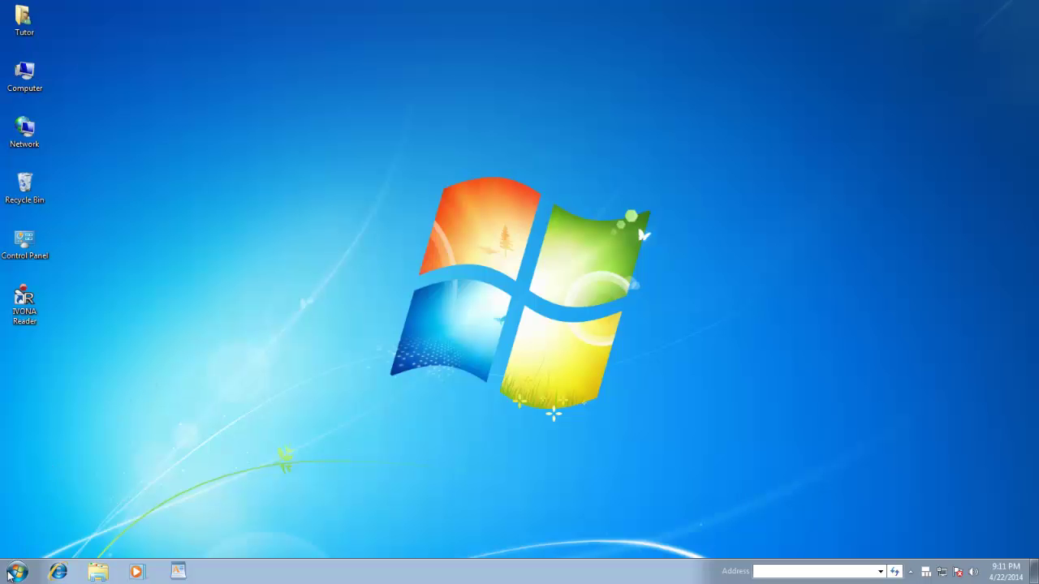
Go from Control Panel's Ease of Access Center to the Set up Sticky Keys page
{"action": "left_click", "coordinate": [18, 572]}
{"action": "left_click", "coordinate": [206, 421]}
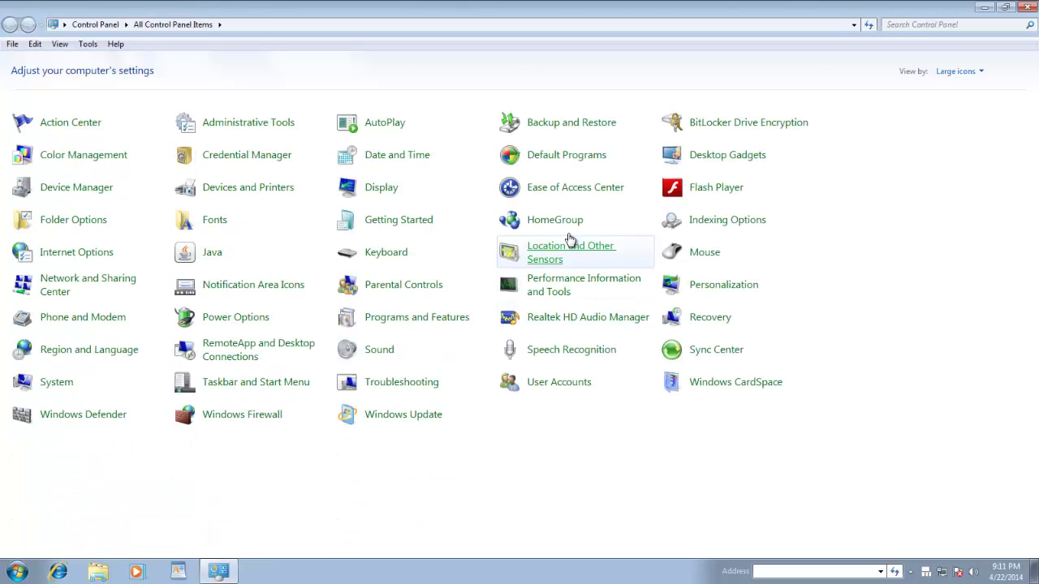
{"action": "left_click", "coordinate": [574, 191]}
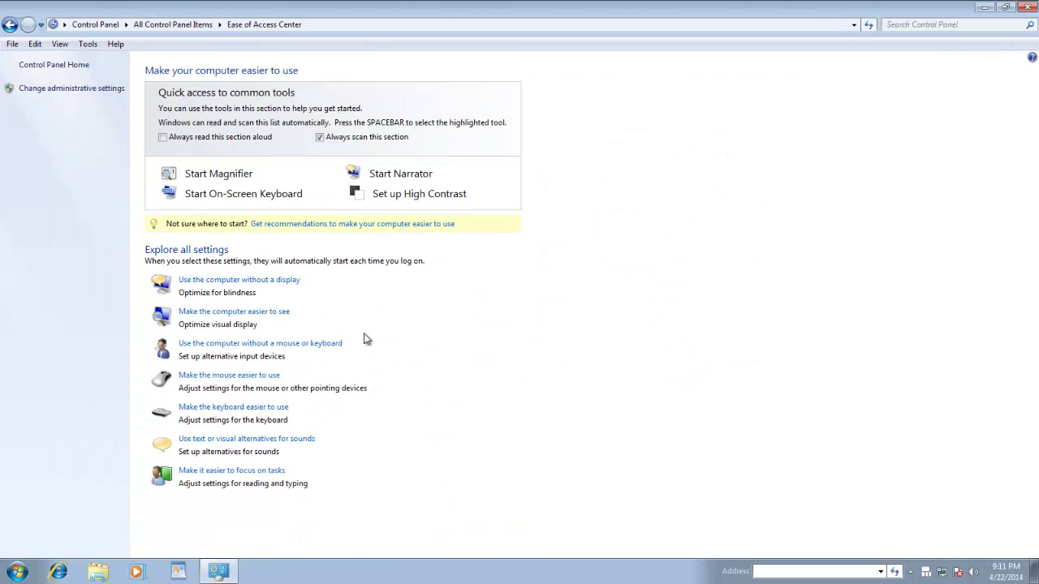
{"action": "left_click", "coordinate": [246, 409]}
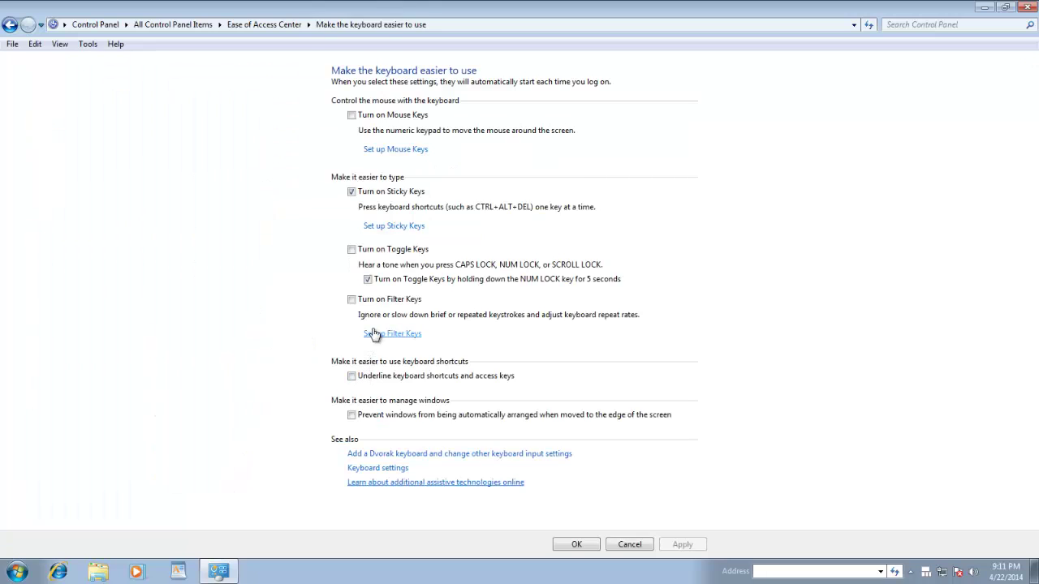
{"action": "left_click", "coordinate": [395, 229]}
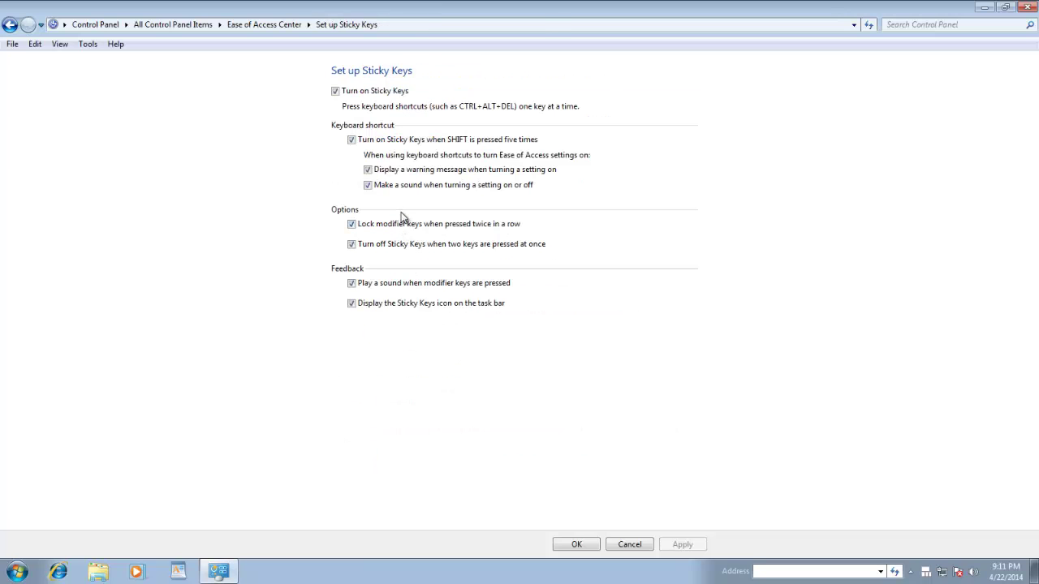
Uncheck 'Turn on Sticky Keys' and confirm with OK
{"action": "left_click", "coordinate": [381, 96]}
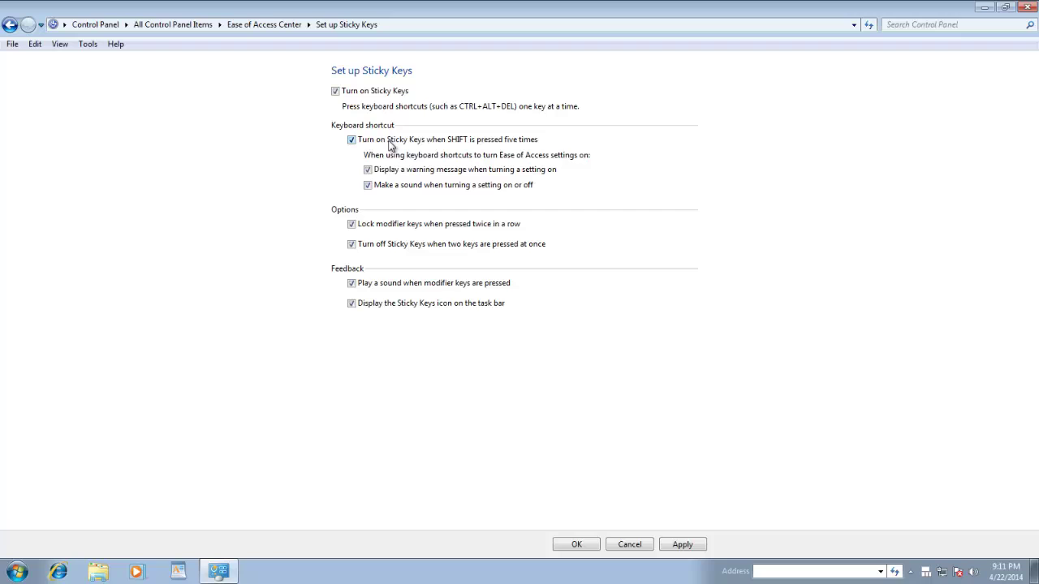
{"action": "left_click", "coordinate": [356, 96]}
{"action": "left_click", "coordinate": [567, 538]}
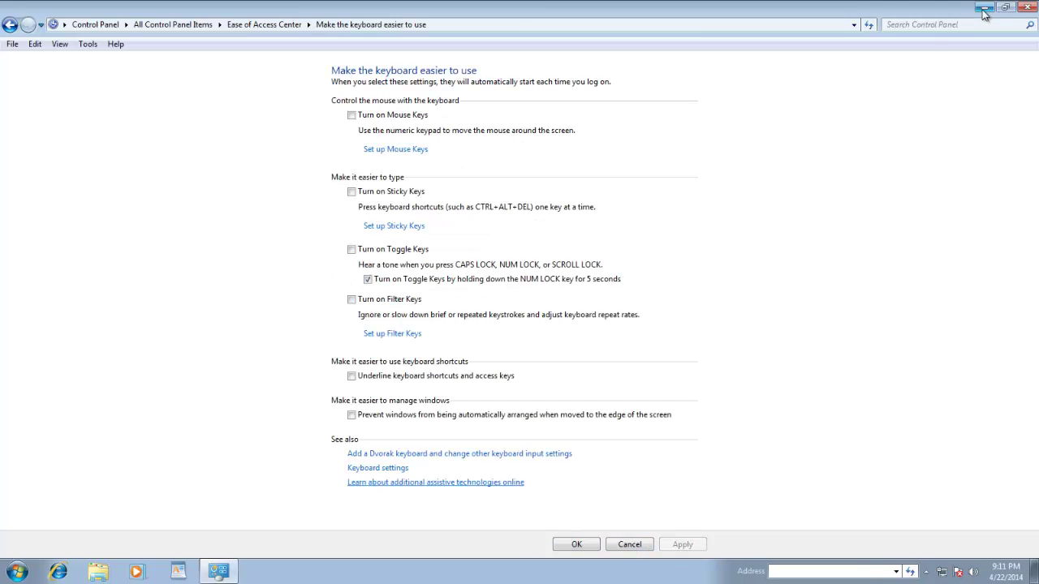
Close Control Panel, re-enable Sticky Keys with the Shift shortcut, then bring up the Start menu
{"action": "left_click", "coordinate": [1028, 7]}
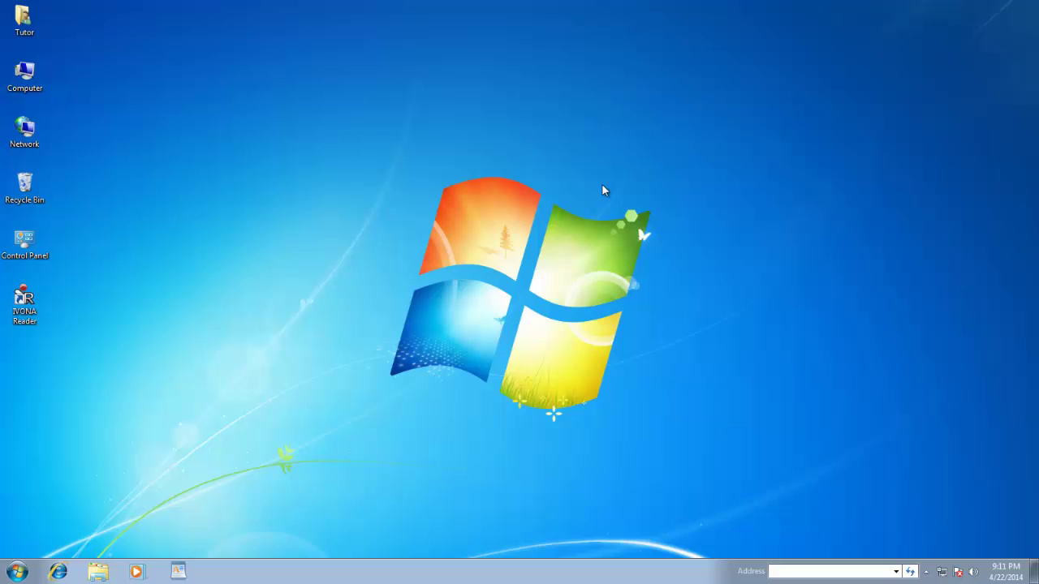
{"action": "key", "text": "Tab"}
{"action": "key", "text": "shift"}
{"action": "key", "text": "shift"}
{"action": "key", "text": "shift"}
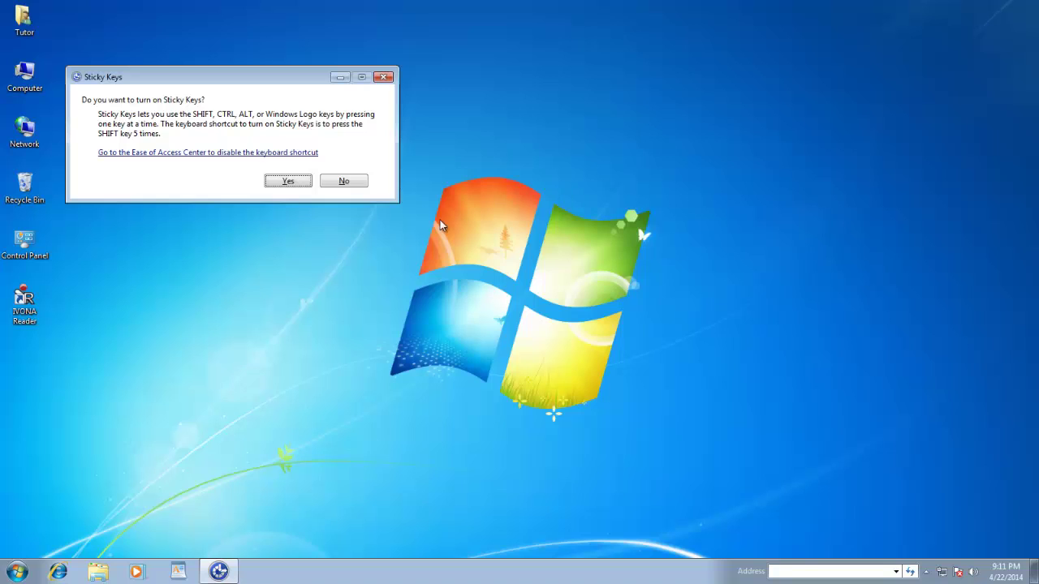
{"action": "left_click", "coordinate": [284, 189]}
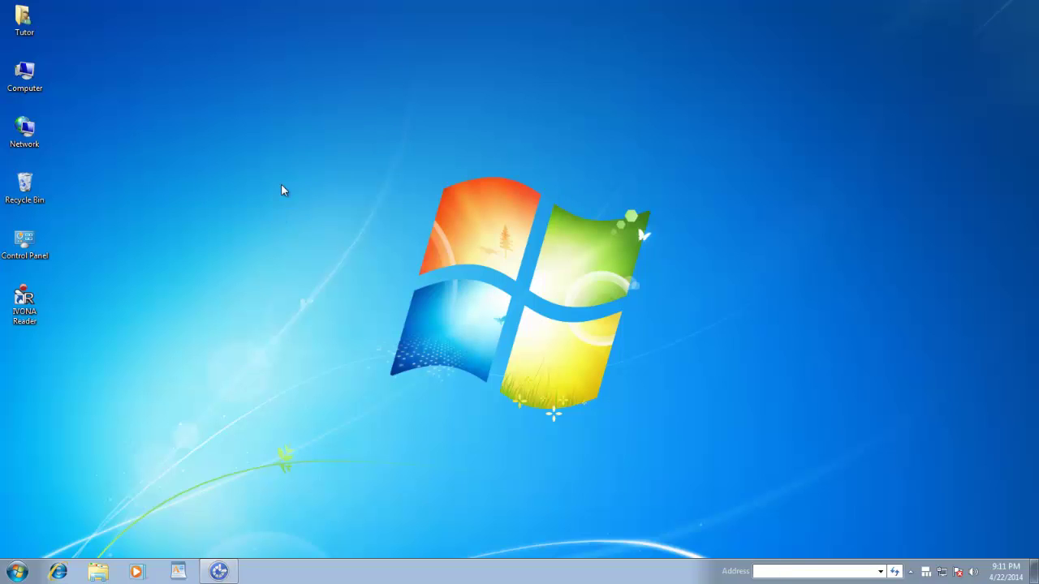
{"action": "left_click", "coordinate": [13, 575]}
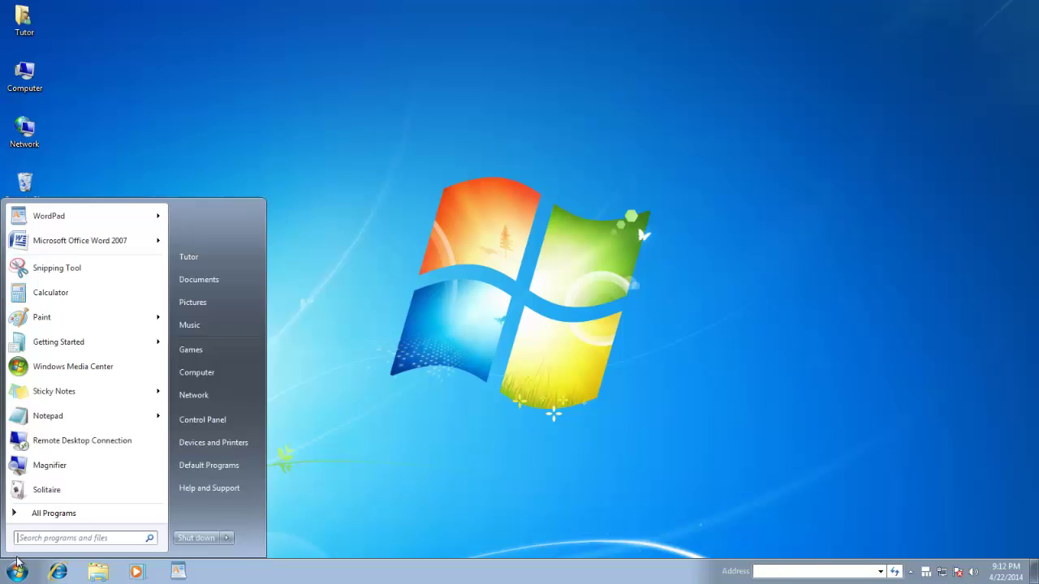
Go via Ease of Access Center and keyboard settings to the Set up Sticky Keys page
{"action": "left_click", "coordinate": [204, 419]}
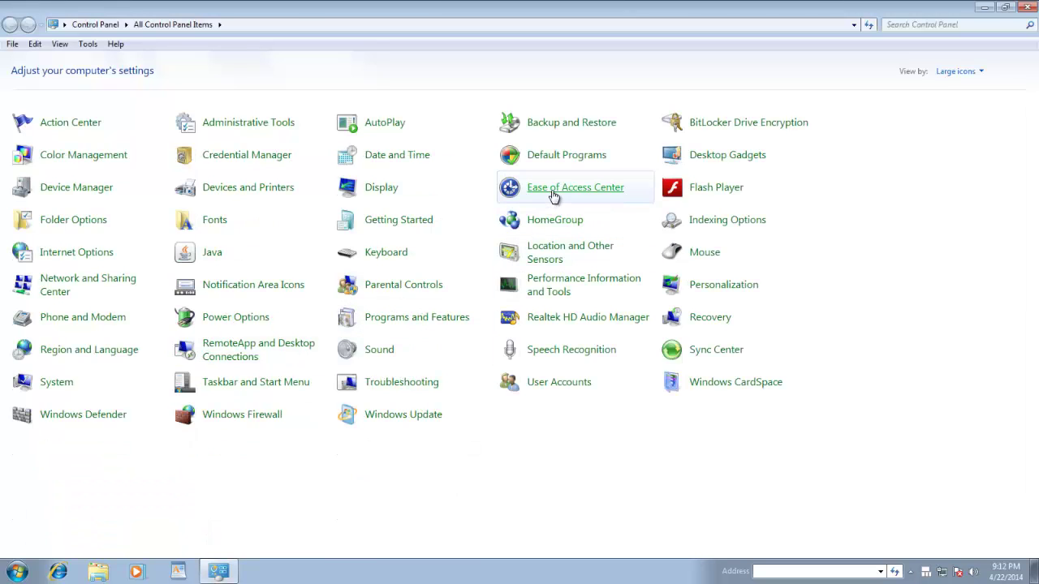
{"action": "left_click", "coordinate": [553, 195]}
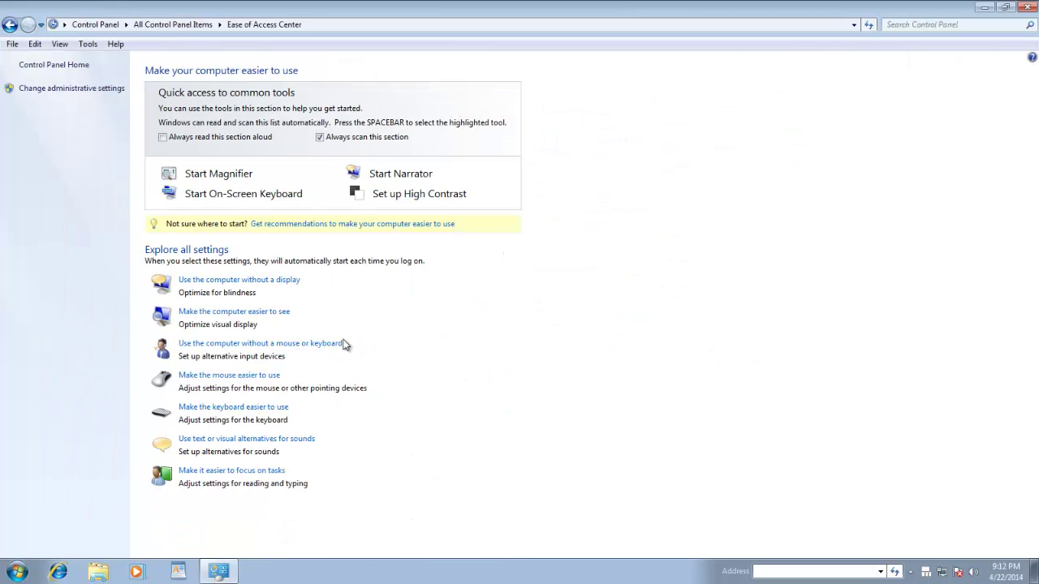
{"action": "left_click", "coordinate": [241, 409]}
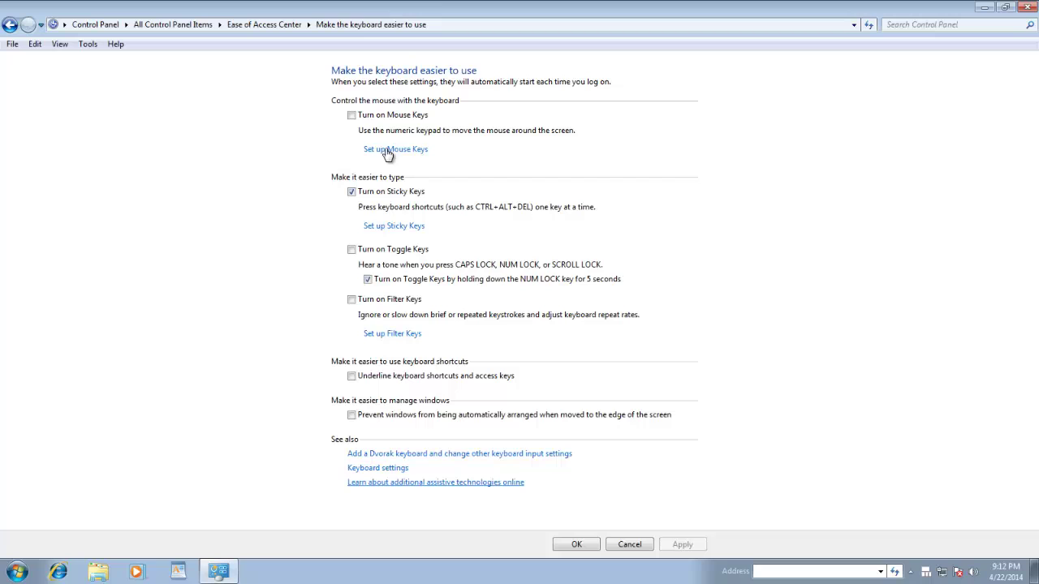
{"action": "left_click", "coordinate": [385, 229]}
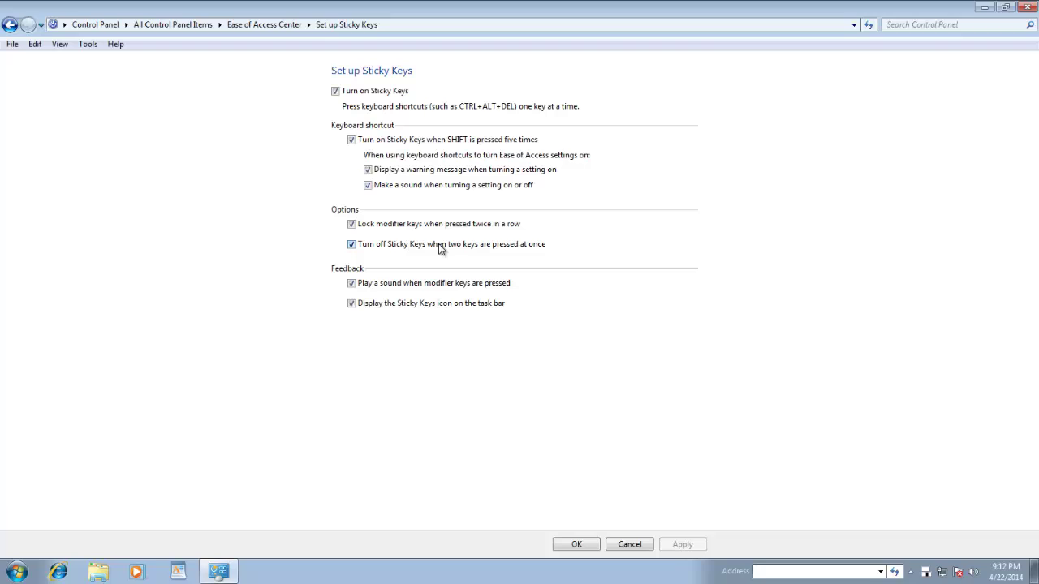
After a Win+R demo, uncheck 'Turn off Sticky Keys when two keys are pressed at once' and apply
{"action": "key", "text": "super+r"}
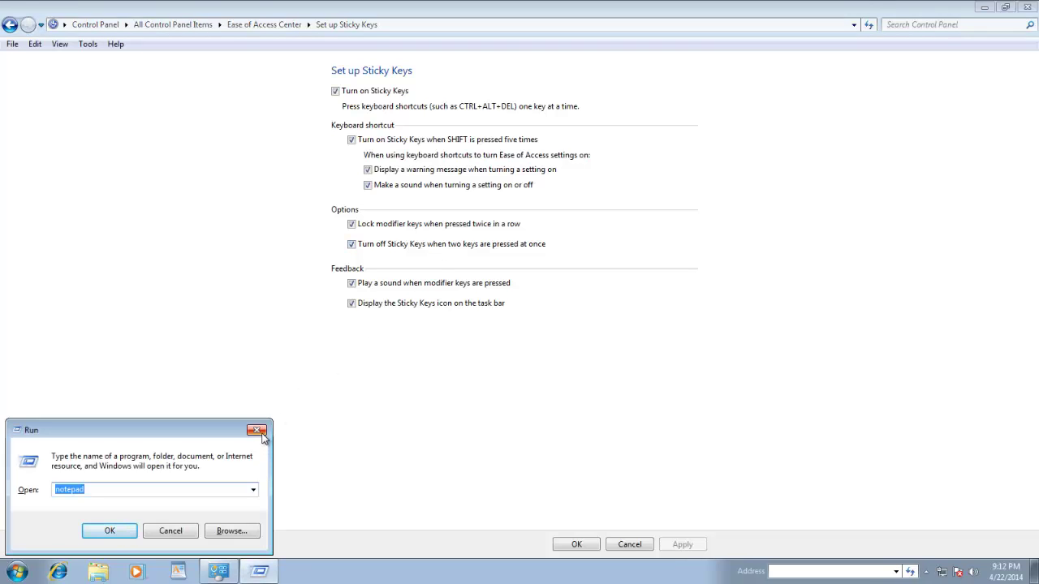
{"action": "left_click", "coordinate": [261, 434]}
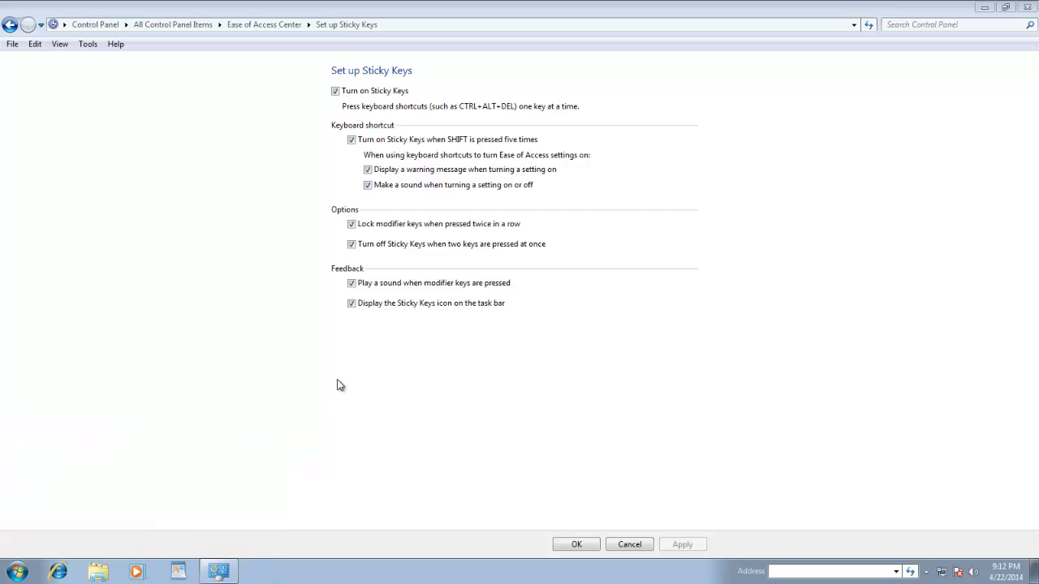
{"action": "left_click", "coordinate": [378, 245]}
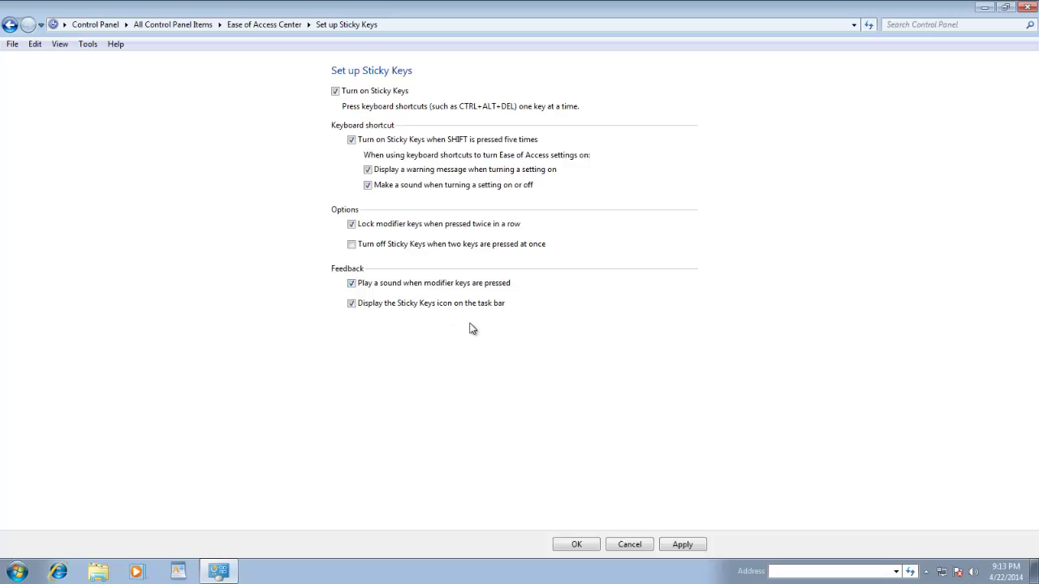
{"action": "left_click", "coordinate": [690, 548]}
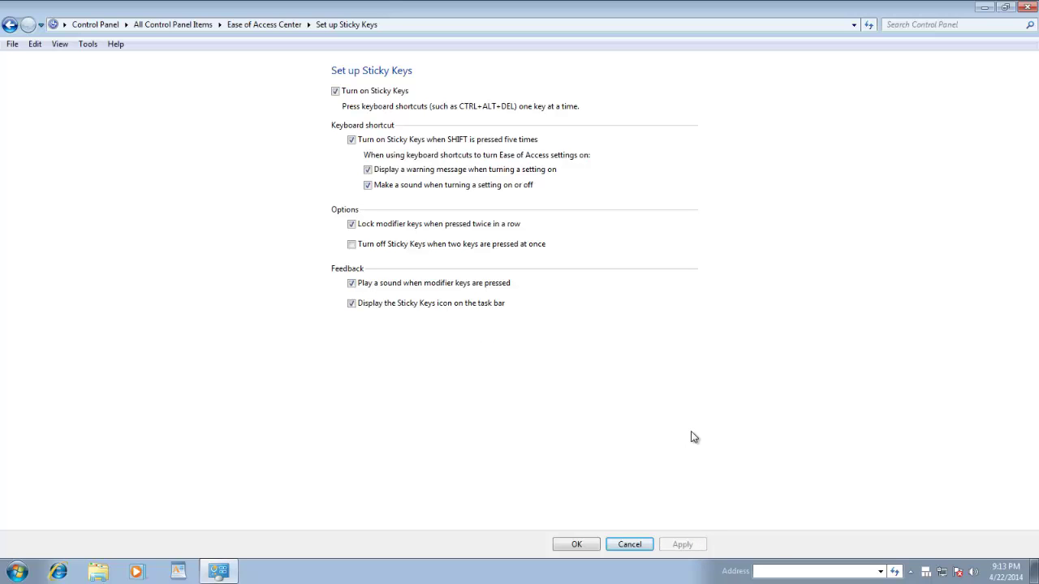